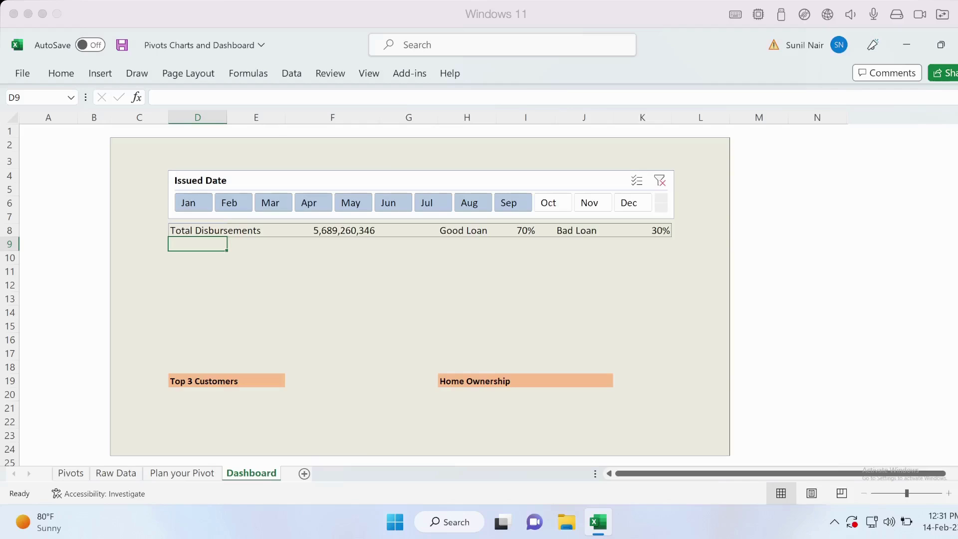
Open the Pivots sheet and examine the monthly Count of Customer ID pivot table
click(421, 180)
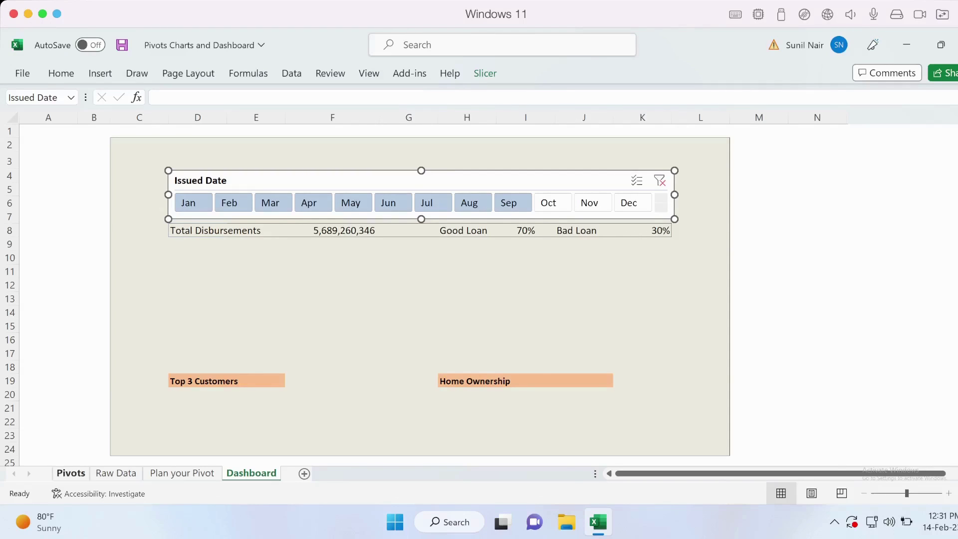
click(71, 473)
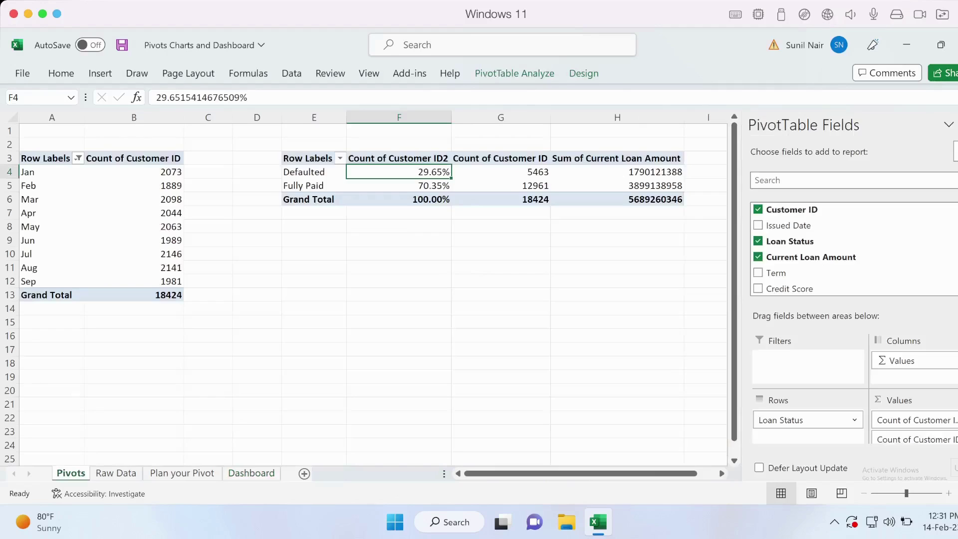
click(112, 198)
click(55, 199)
click(53, 186)
key(Up)
key(Up)
key(Down)
key(Down)
key(Down)
key(Right)
key(Up)
key(Up)
key(Down)
key(Down)
key(Down)
key(Down)
key(Down)
key(Up)
key(Up)
key(Up)
Insert a Line with Markers PivotChart from the monthly Count of Customer ID pivot table
click(100, 73)
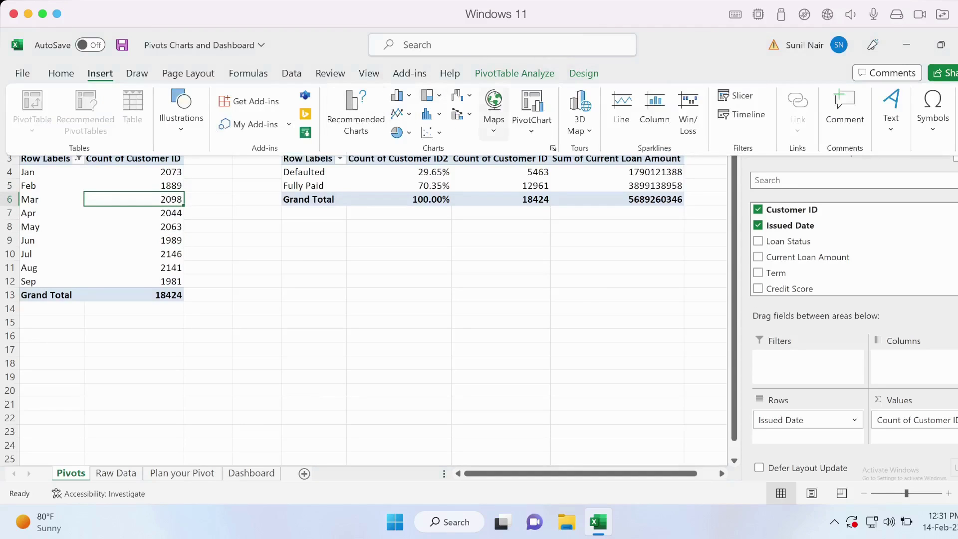
click(532, 112)
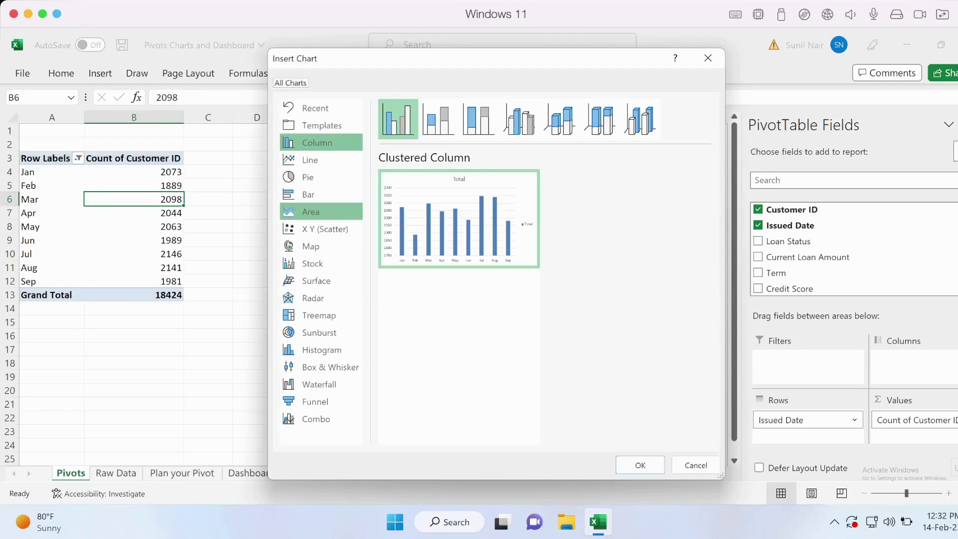
click(310, 159)
mouse_move(458, 219)
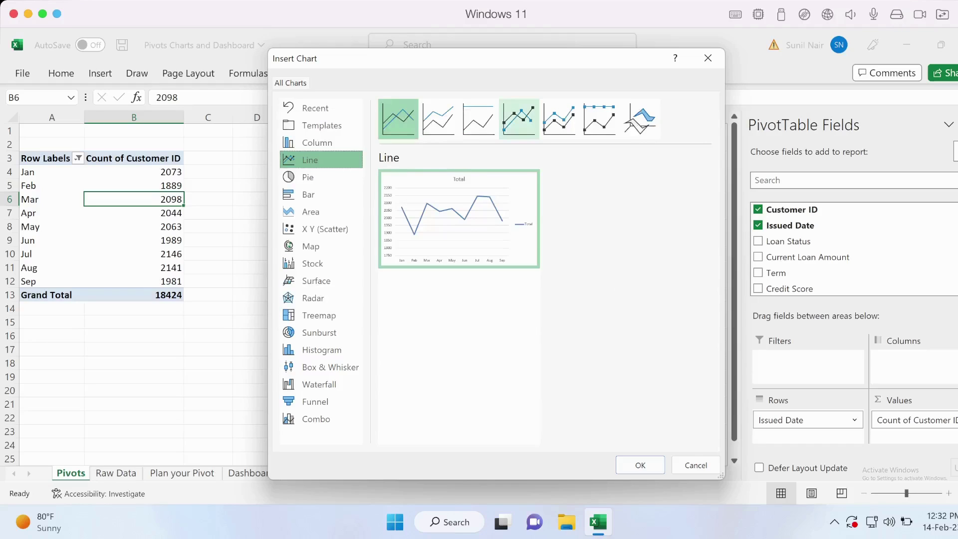
click(518, 119)
click(640, 464)
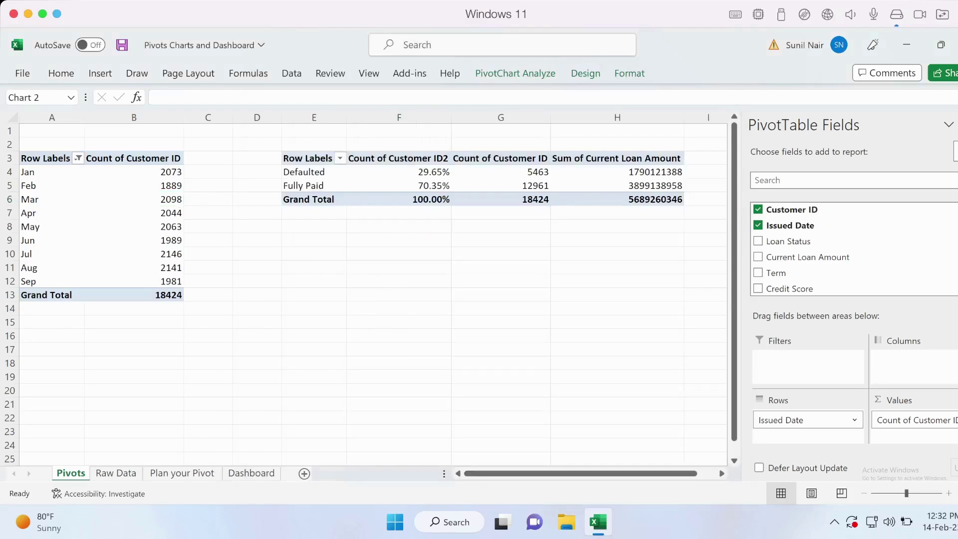
Move the new line chart from the Pivots sheet to the Dashboard sheet at cell E13
right_click(315, 216)
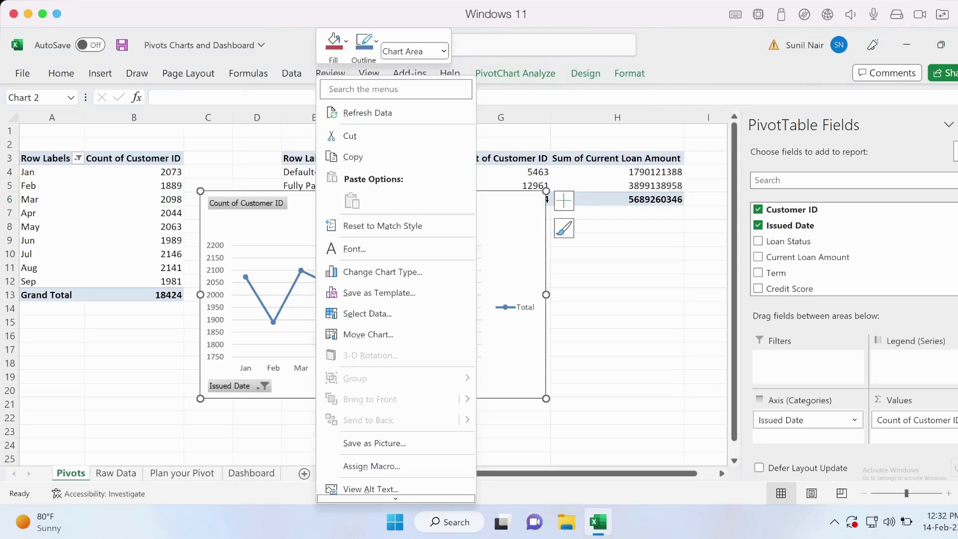
click(349, 136)
click(251, 473)
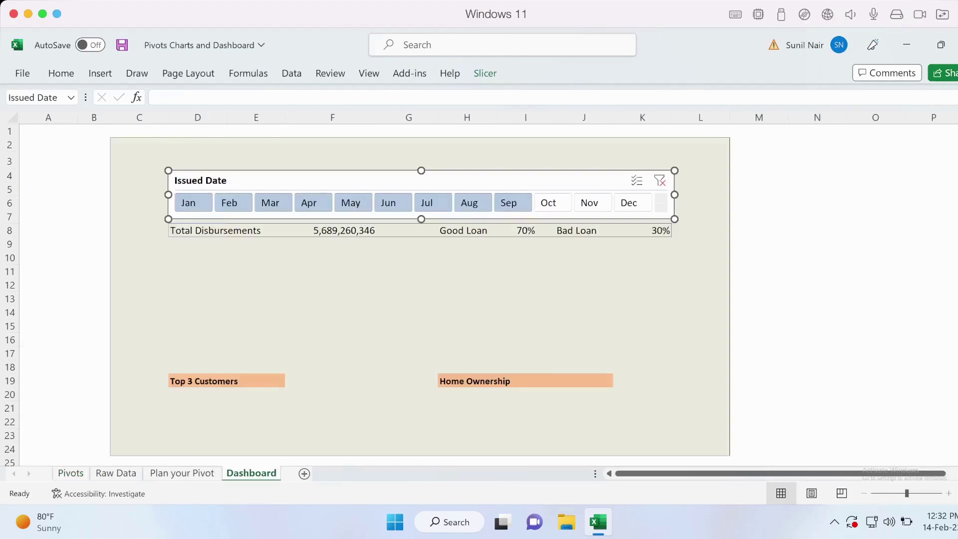
click(256, 298)
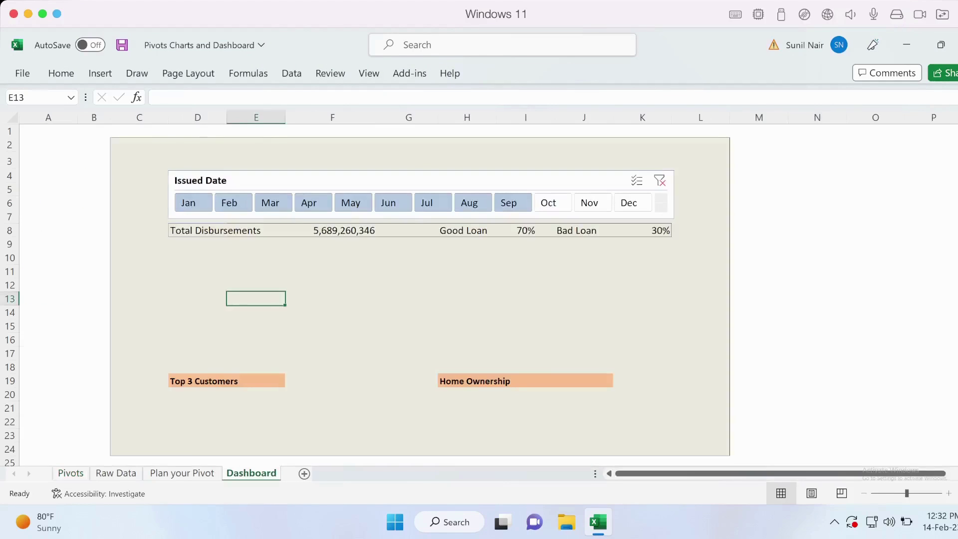
key(ctrl+v)
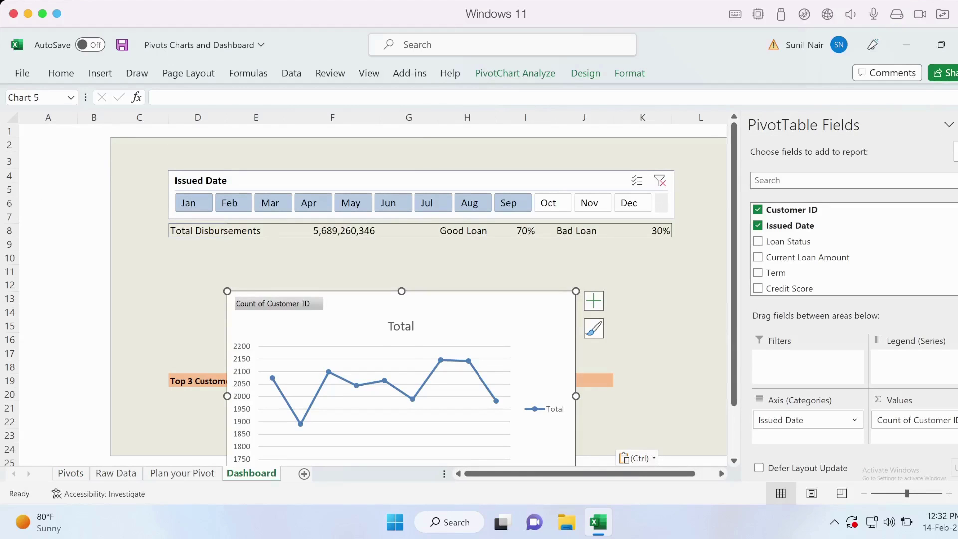
Fit the line chart between the Total Disbursements row and the Top 3 Customers heading, and delete its legend
drag(359, 307, 300, 255)
drag(516, 449, 445, 365)
click(306, 275)
click(305, 275)
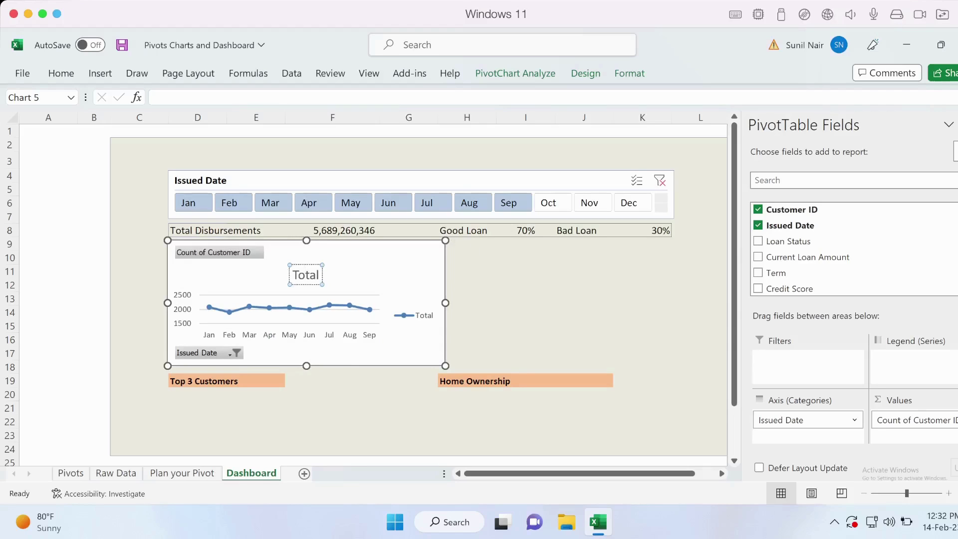
click(423, 315)
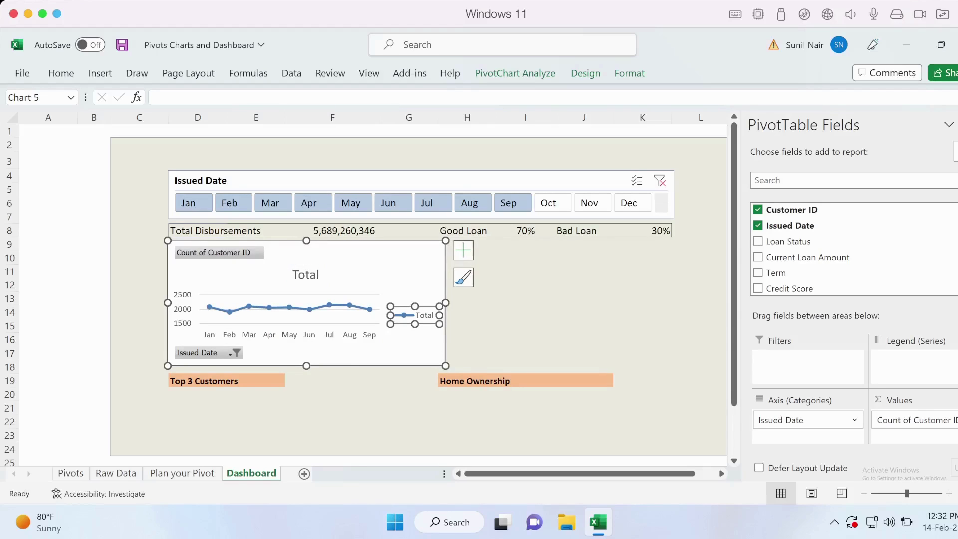
key(Delete)
Set the line chart title's font size to 10
click(306, 275)
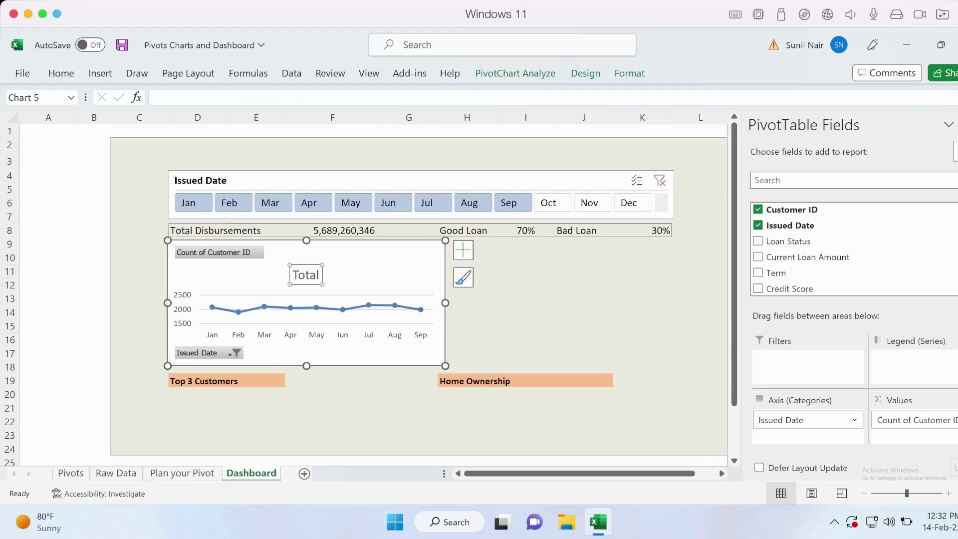
double_click(305, 275)
click(319, 274)
drag(319, 275, 292, 275)
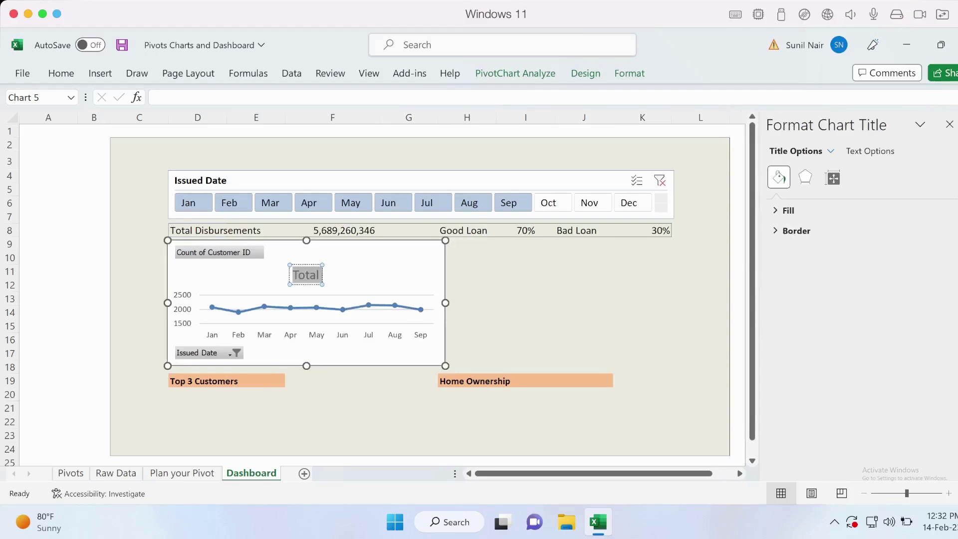
click(61, 73)
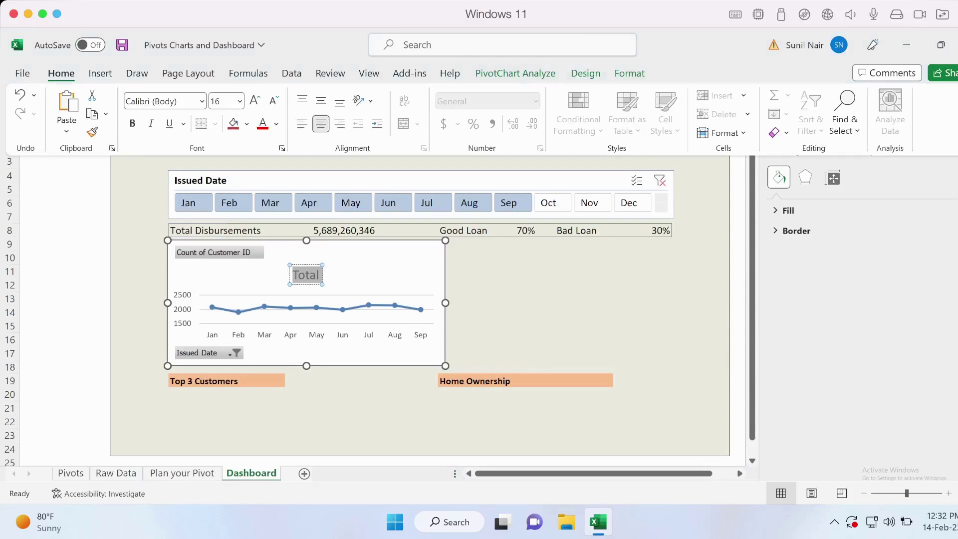
click(219, 102)
text(10)
key(Return)
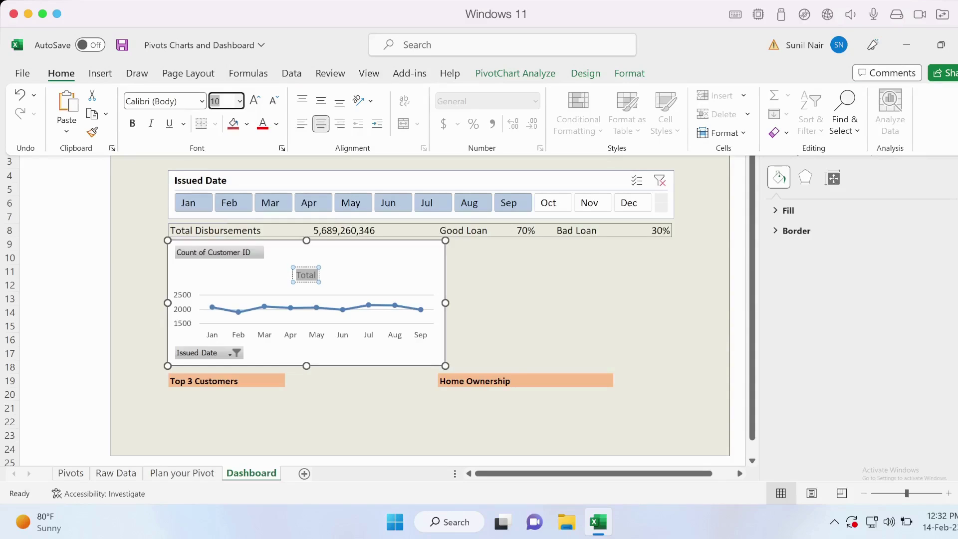
Change the line chart's title to "Loan Accounts by Month"
click(307, 275)
double_click(306, 275)
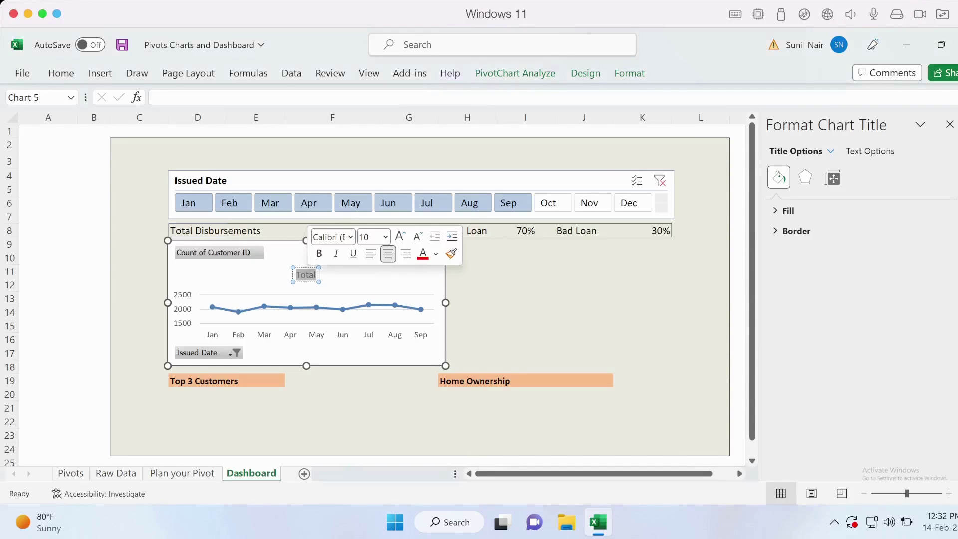
text(Loan)
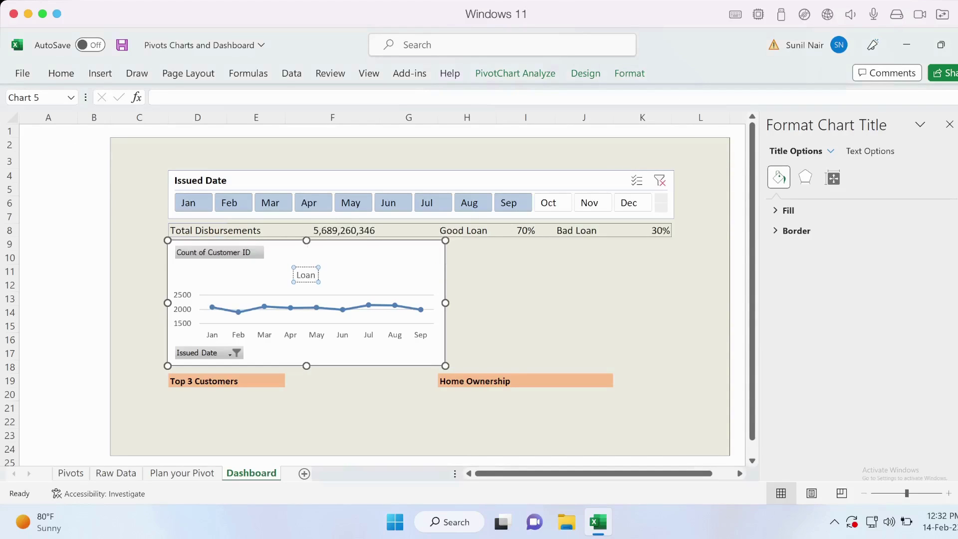
text( Accounts by Month)
click(525, 298)
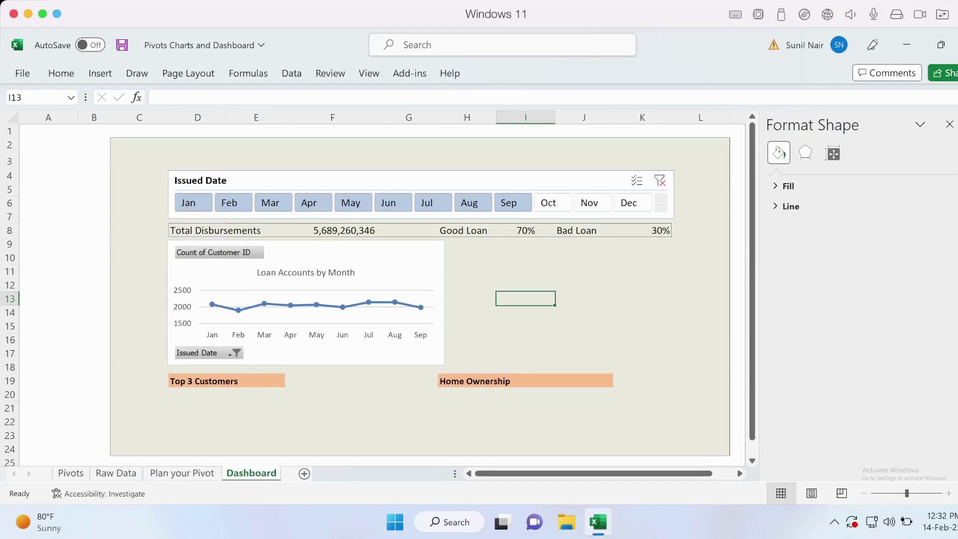
Test the dashboard's Issued Date slicer with Jan through Nov, and leave it filtered to Jan through Mar
drag(194, 202, 593, 203)
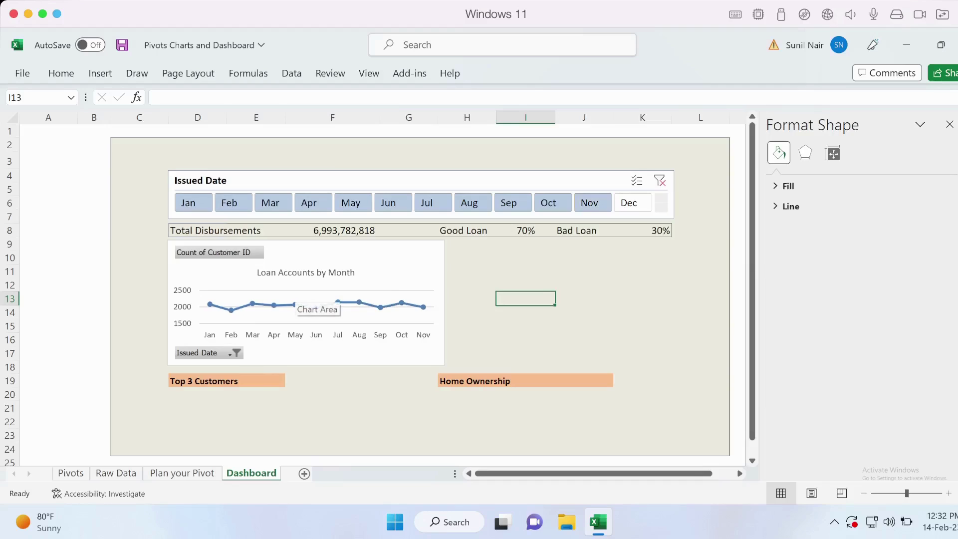
drag(193, 202, 273, 203)
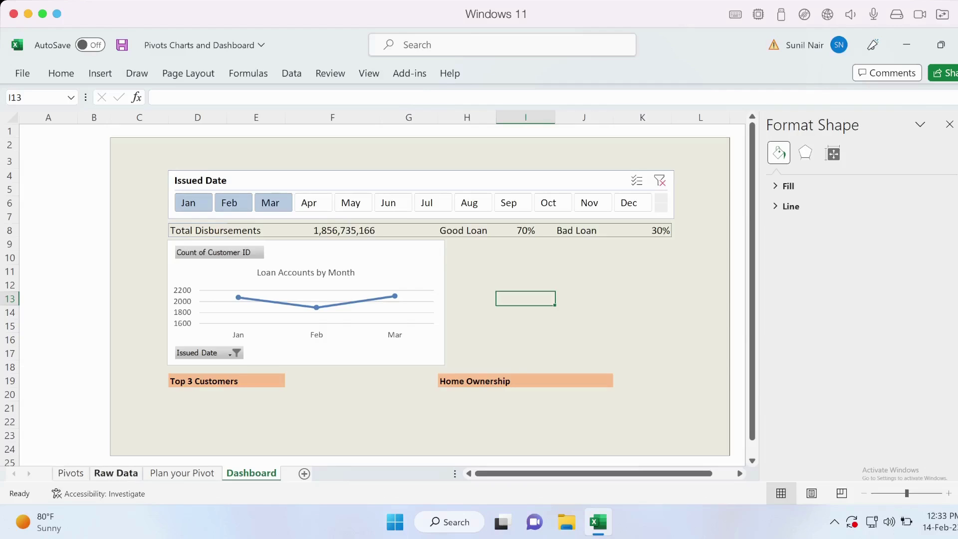
Examine the Loan Status and Current Loan Amount columns on the Raw Data sheet
click(116, 473)
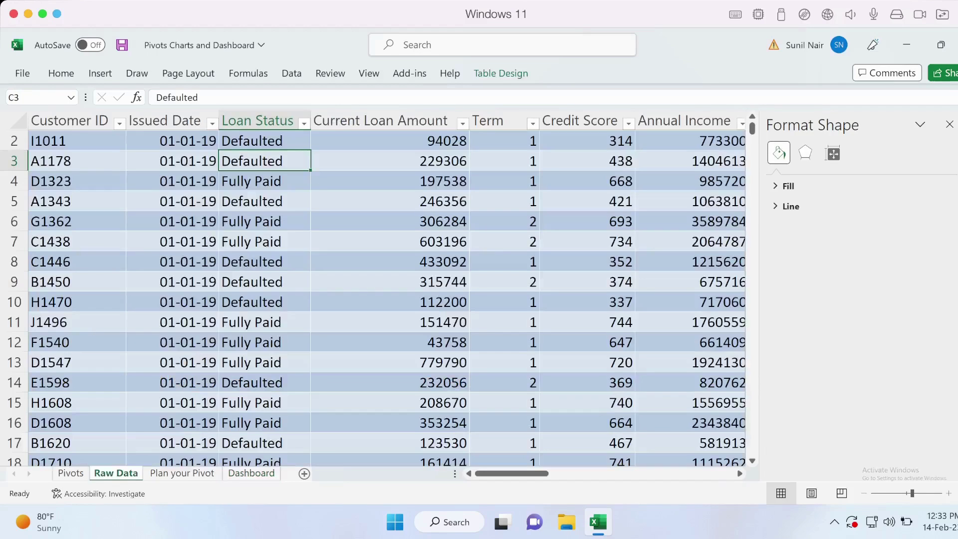
scroll(374, 290, up, 1)
click(265, 161)
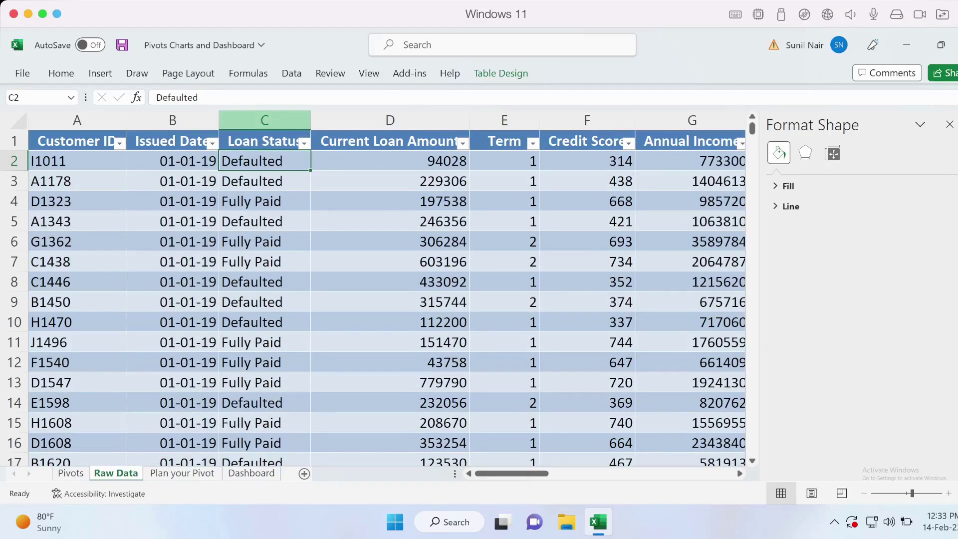
click(265, 120)
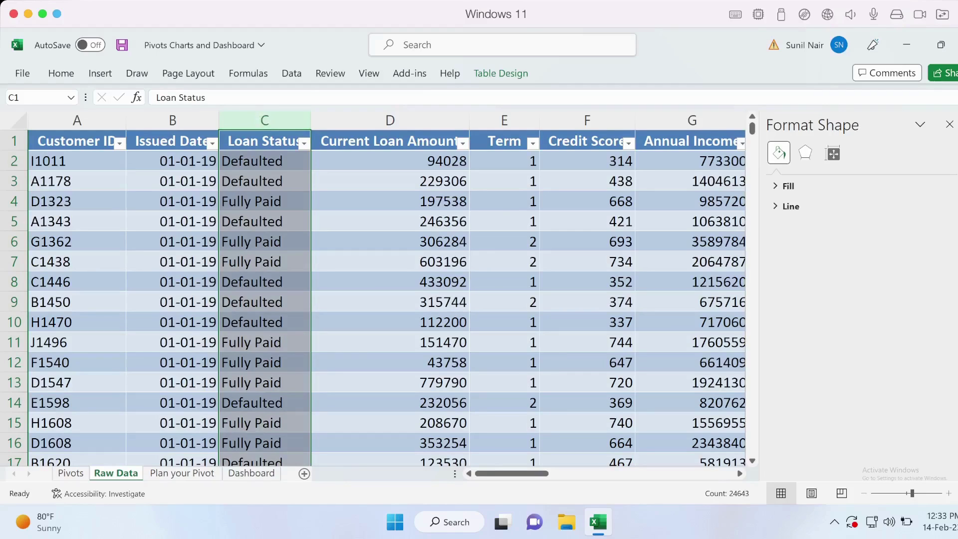
click(390, 120)
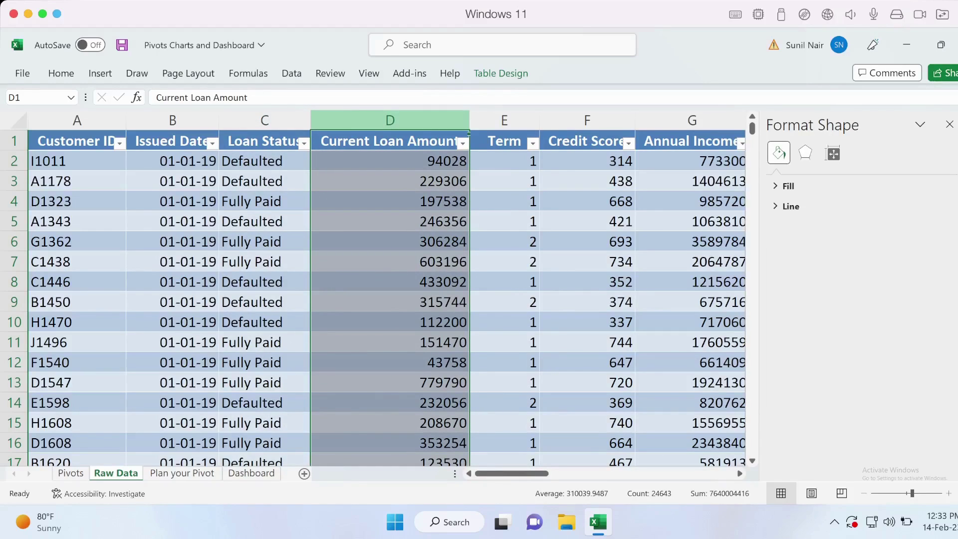
click(264, 161)
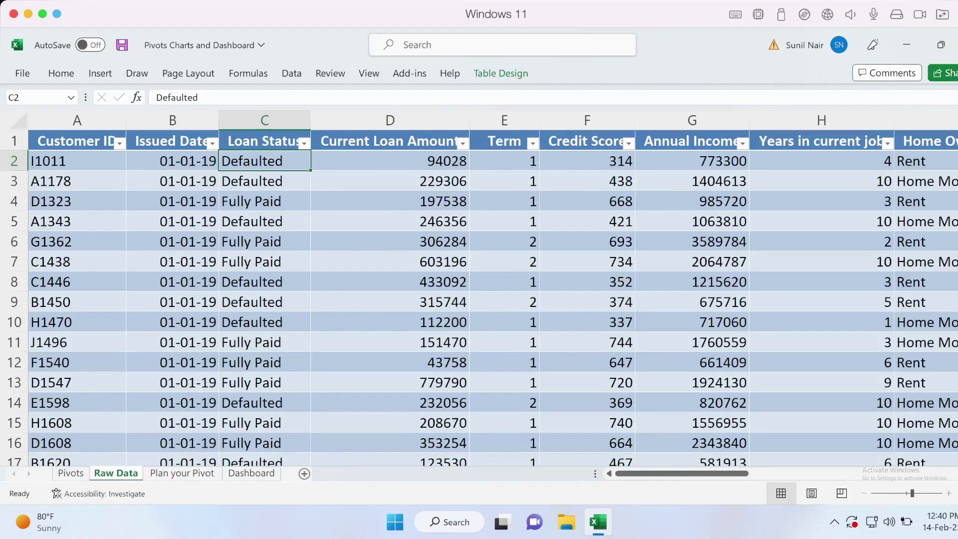
click(264, 181)
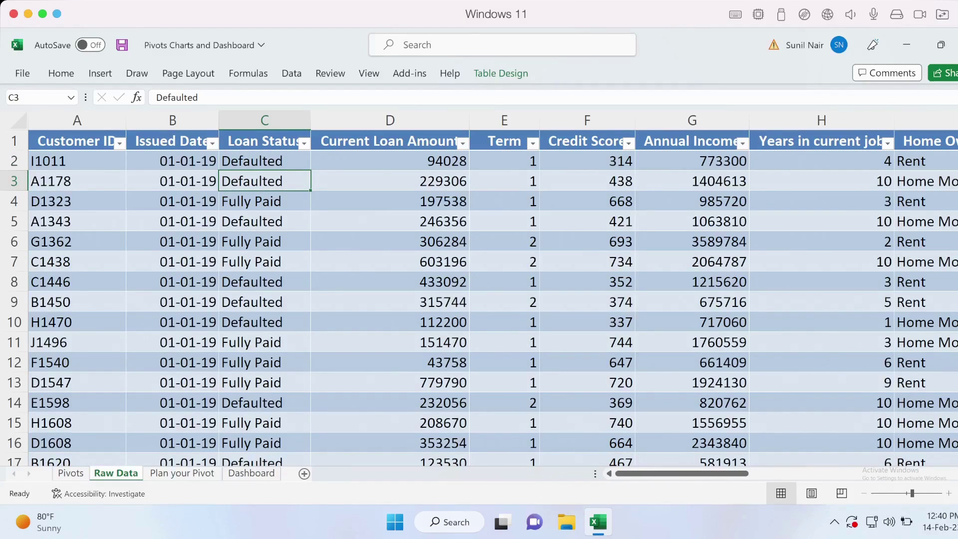
Insert a Box and Whisker chart from the Loan Status and Current Loan Amount columns
click(264, 120)
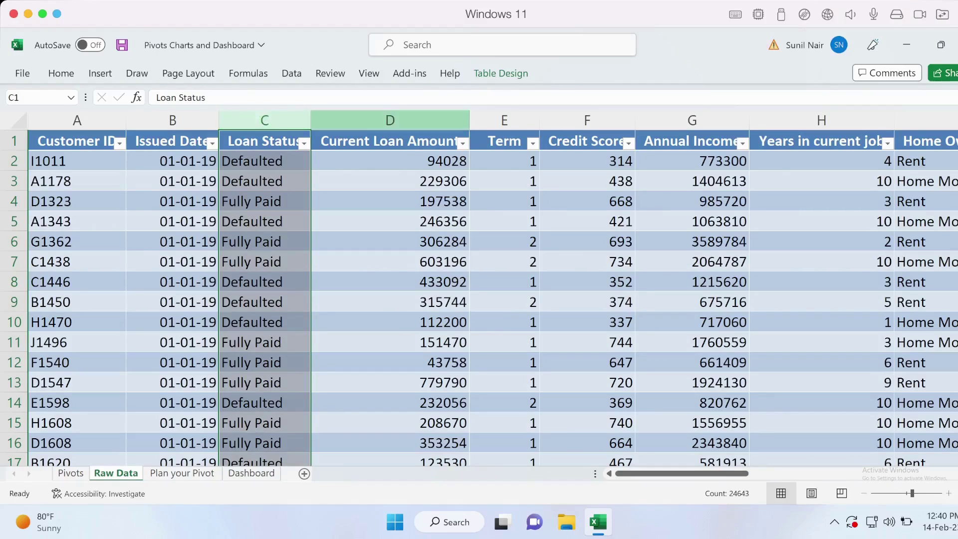
ctrl+click(390, 120)
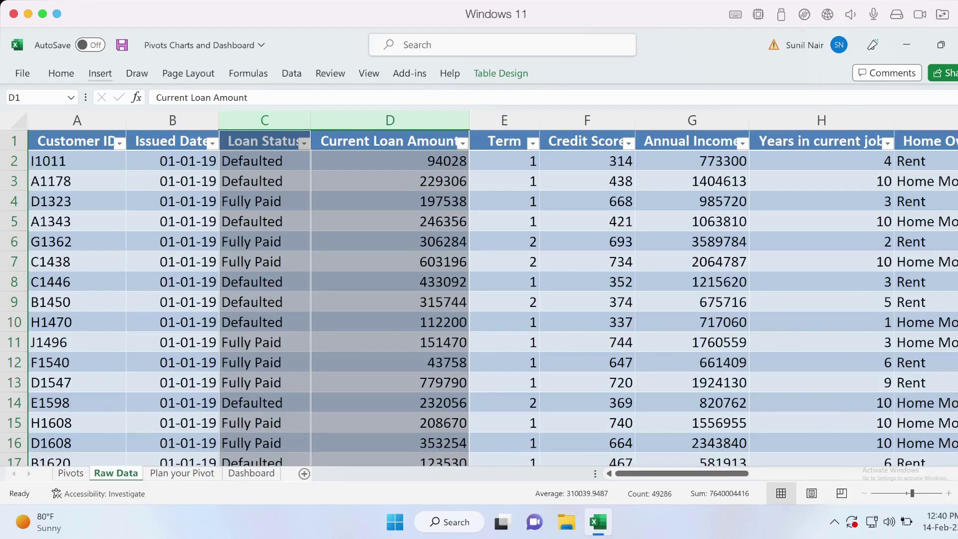
click(100, 73)
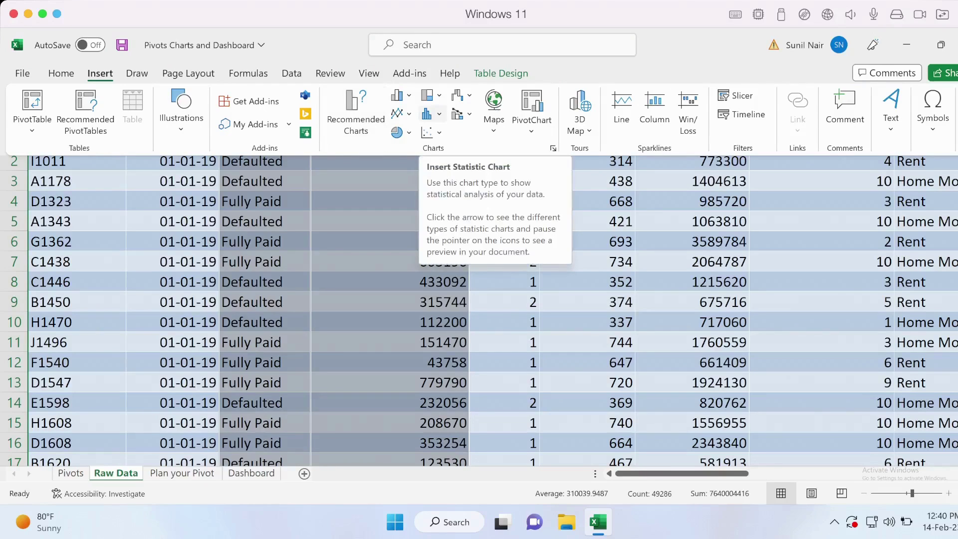
click(430, 114)
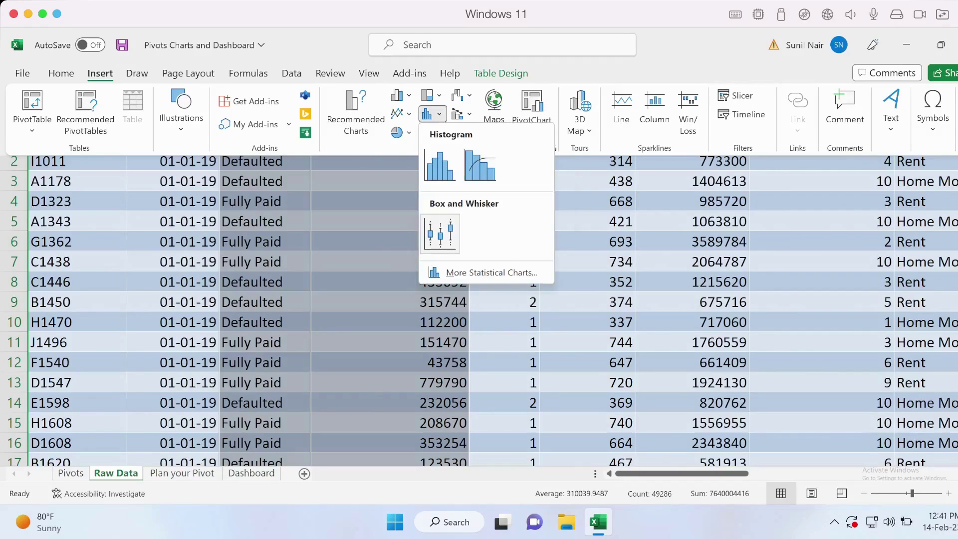
click(439, 232)
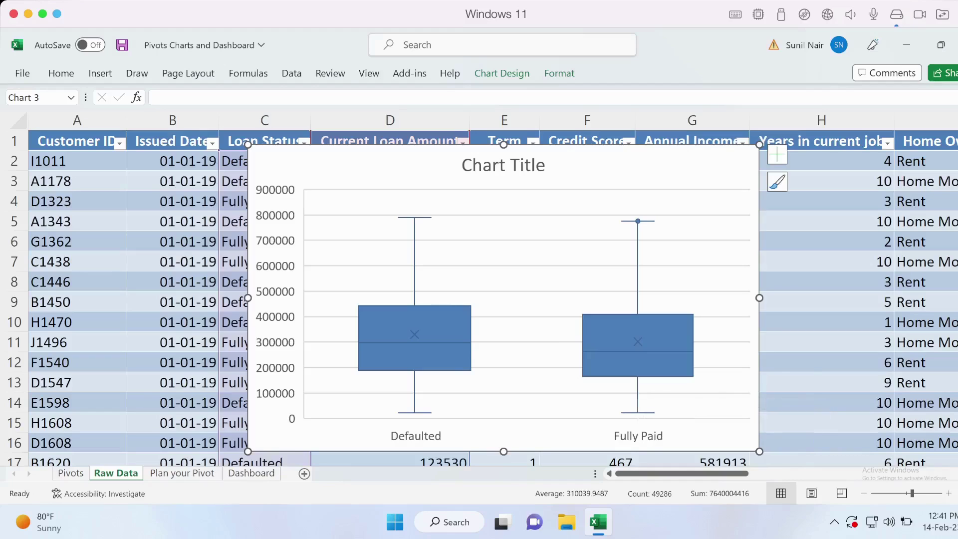
Remove the Box and Whisker chart from the Raw Data sheet and return to the Dashboard sheet
mouse_move(631, 315)
mouse_move(404, 217)
mouse_move(638, 221)
right_click(543, 165)
key(Escape)
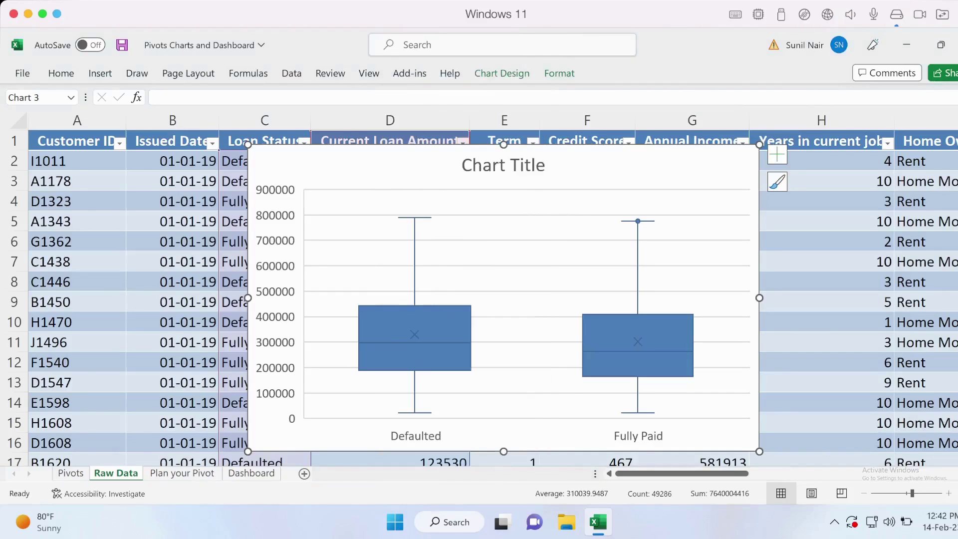
key(Delete)
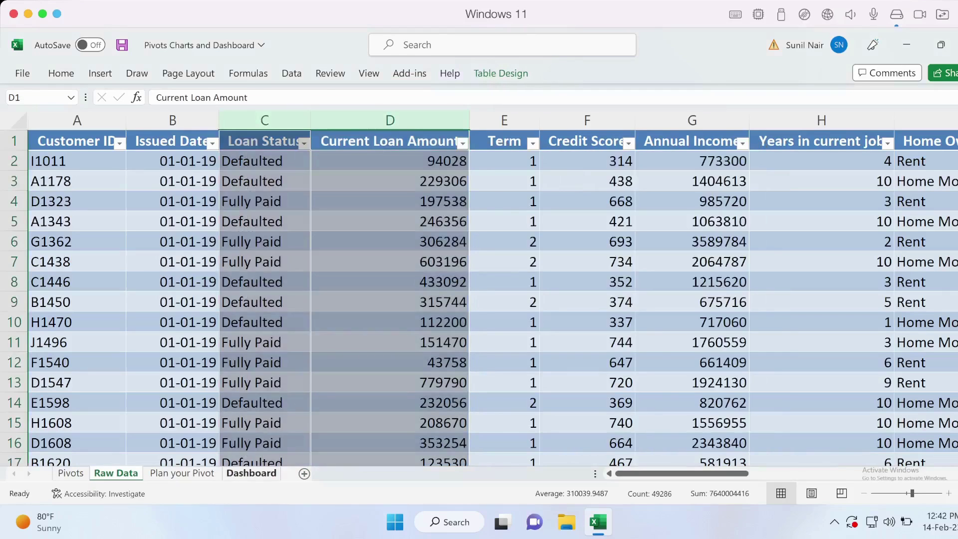
click(251, 472)
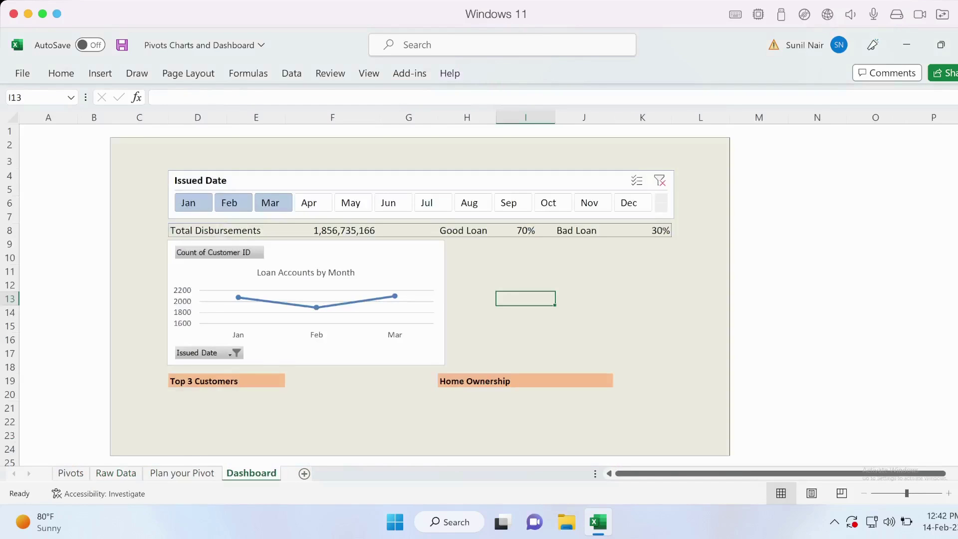
Paste the Box and Whisker chart onto the Dashboard and fit it beside the Loan Accounts by Month chart, aligning their top edges
key(ctrl+v)
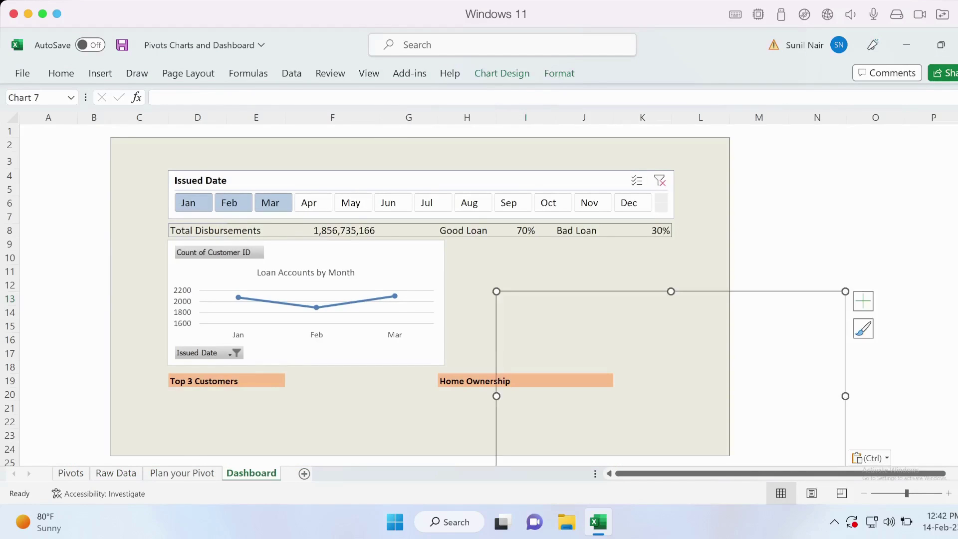
drag(649, 354, 599, 305)
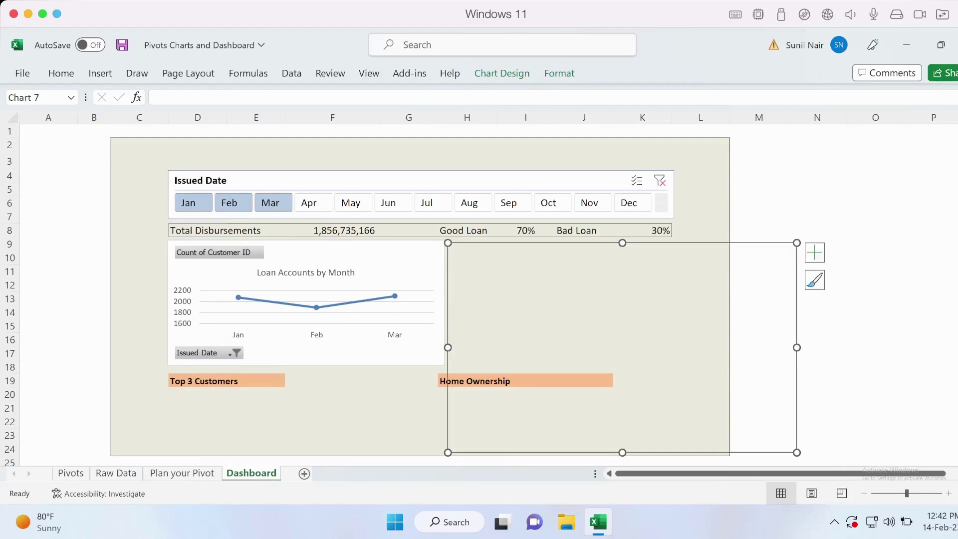
mouse_move(797, 452)
mouse_down()
mouse_move(685, 374)
mouse_move(677, 353)
mouse_move(691, 364)
mouse_up()
click(700, 408)
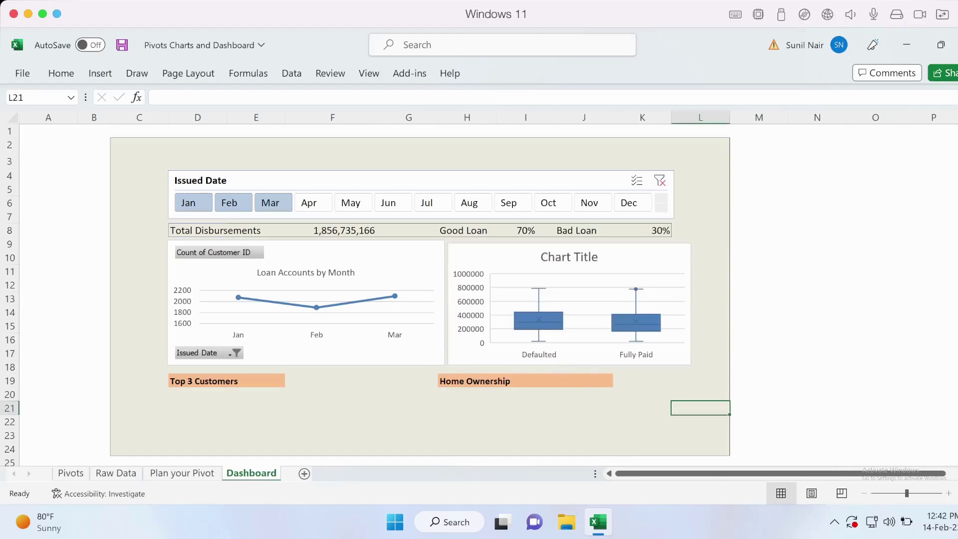
click(663, 259)
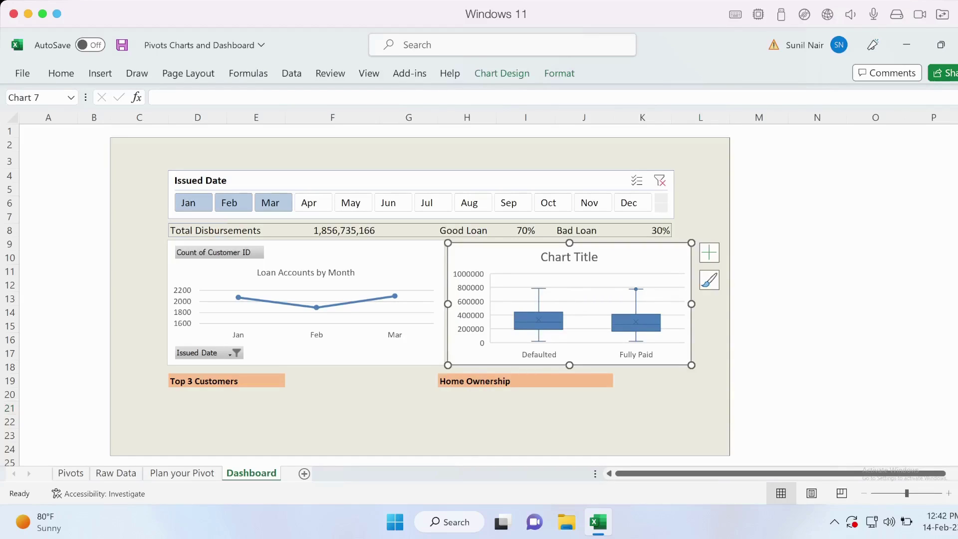
drag(569, 243, 569, 240)
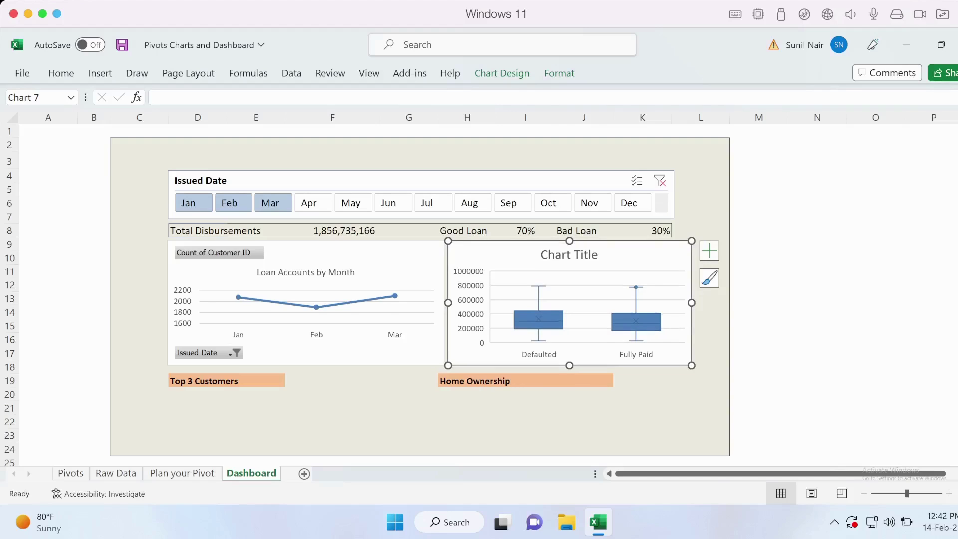
click(467, 408)
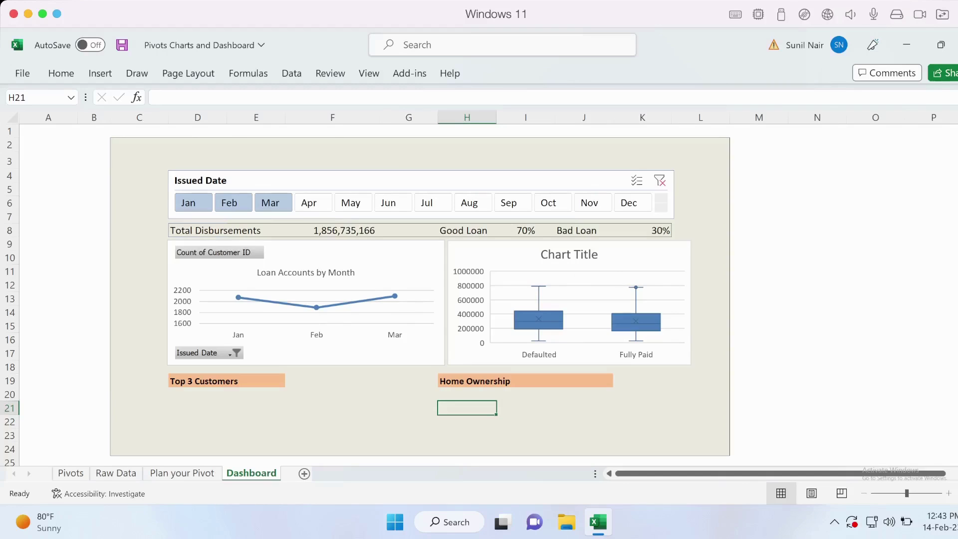
Select cell D20 directly below the Top 3 Customers heading on the Dashboard
click(332, 408)
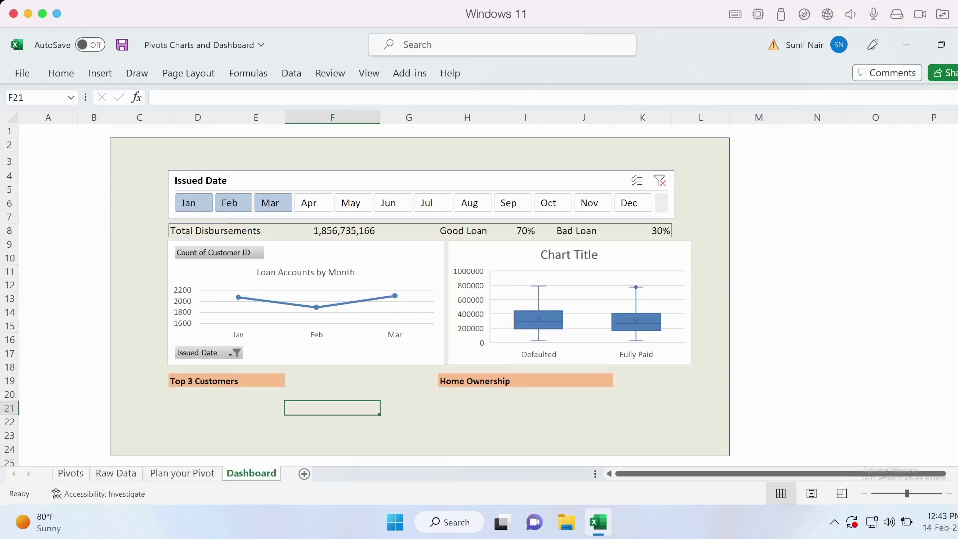
click(198, 395)
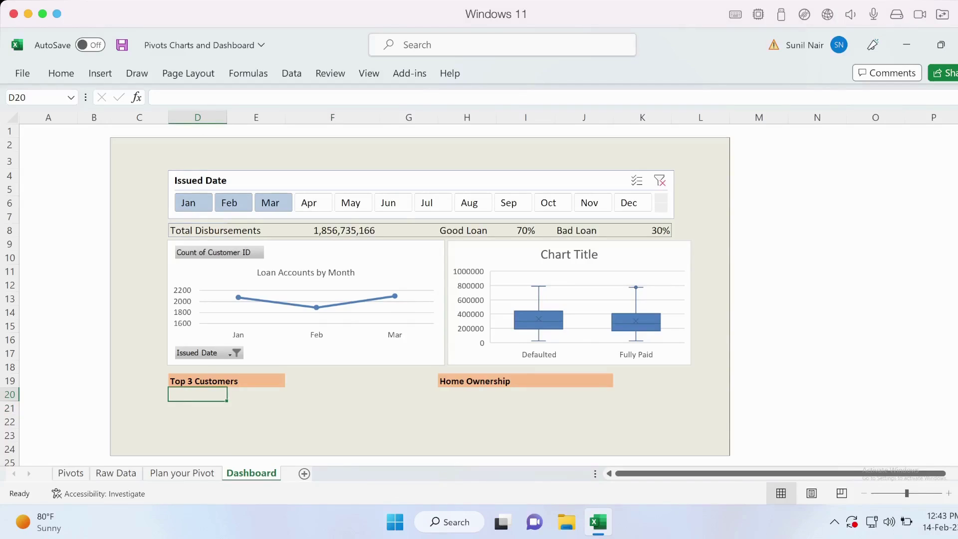